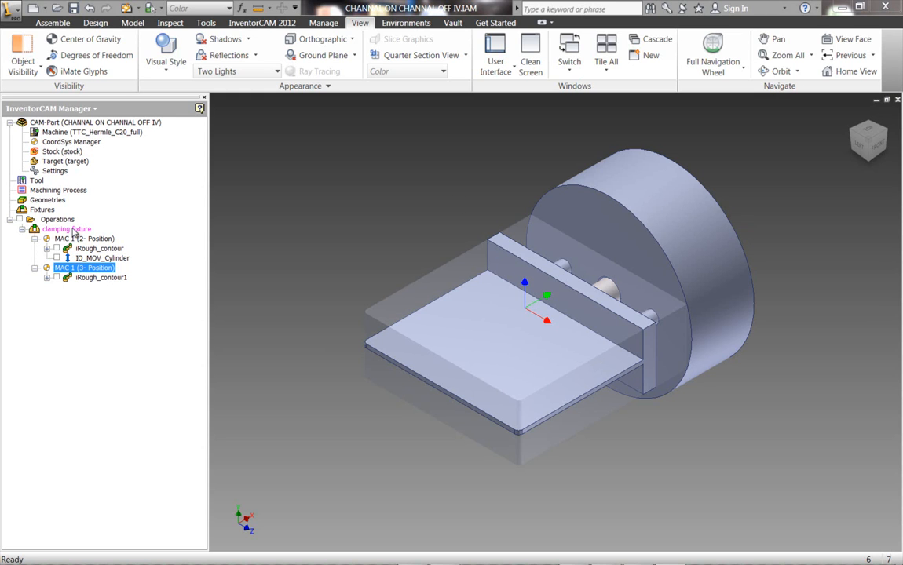
# Compare the MAC 1 (2- Position) and MAC 1 (3- Position) coordinate systems of the clamping fixture on the model.
pyautogui.click(81, 239)
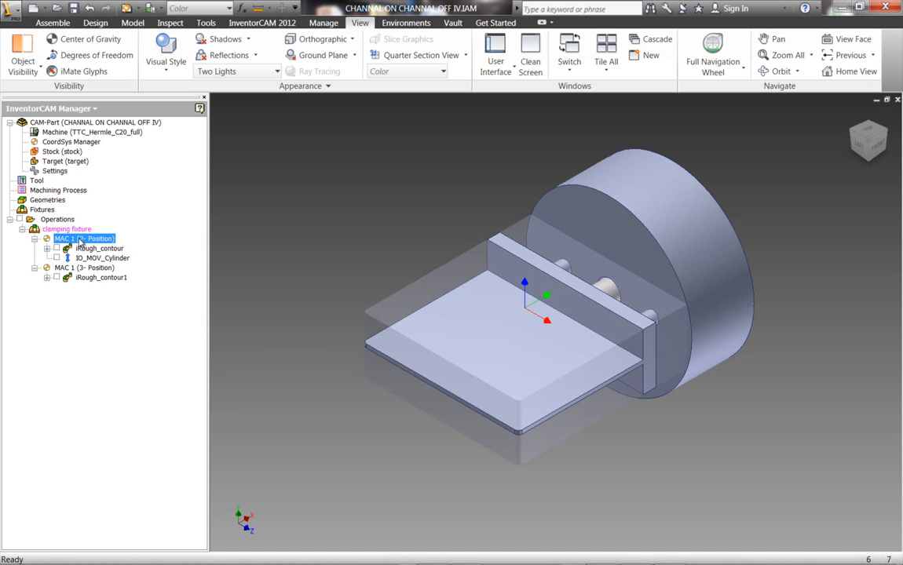
pyautogui.click(79, 268)
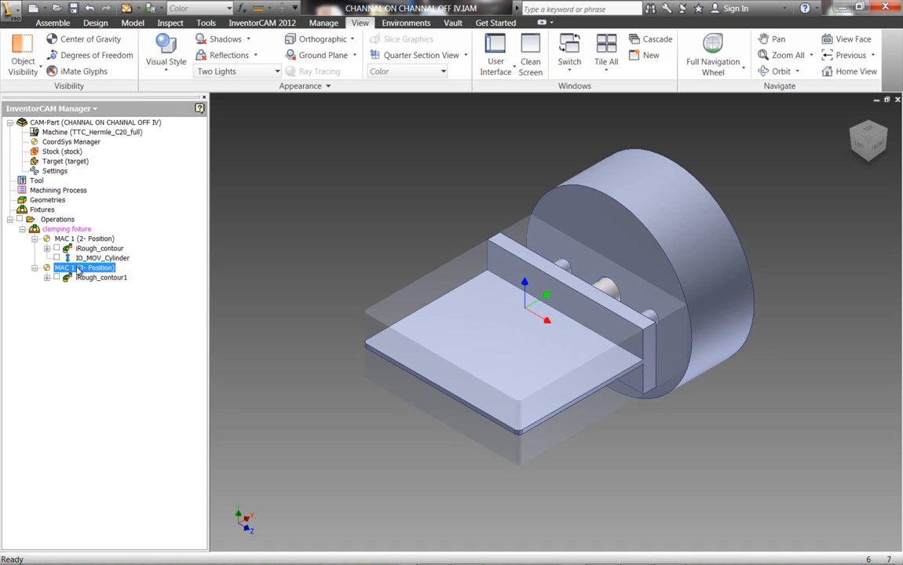
pyautogui.click(81, 240)
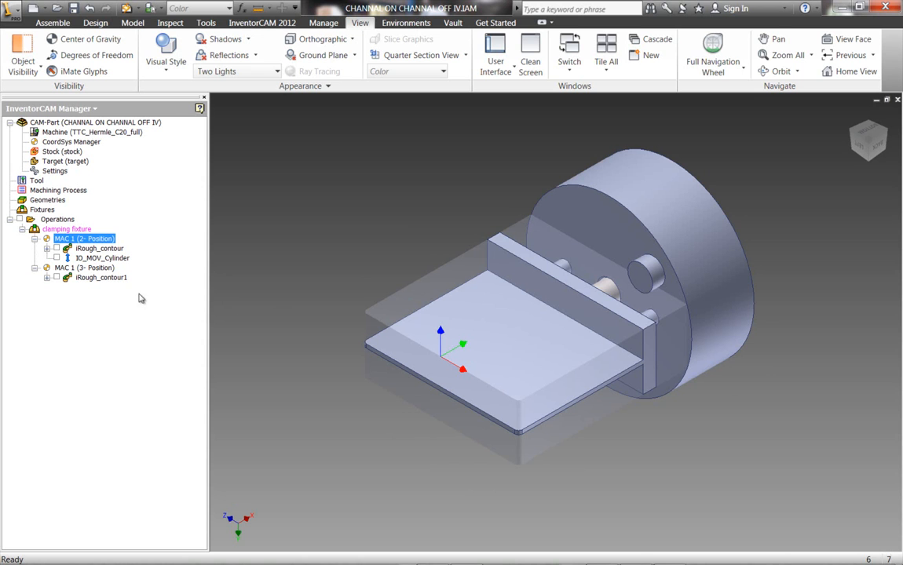
# Open the iRough_contour operation and show its contour geometry on the model.
pyautogui.click(88, 249)
pyautogui.doubleClick(88, 249)
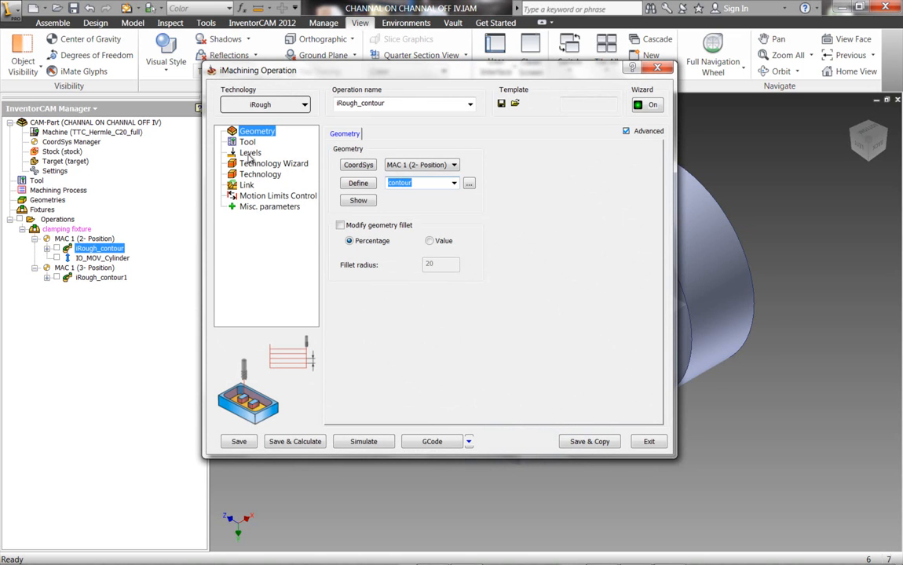
pyautogui.click(347, 201)
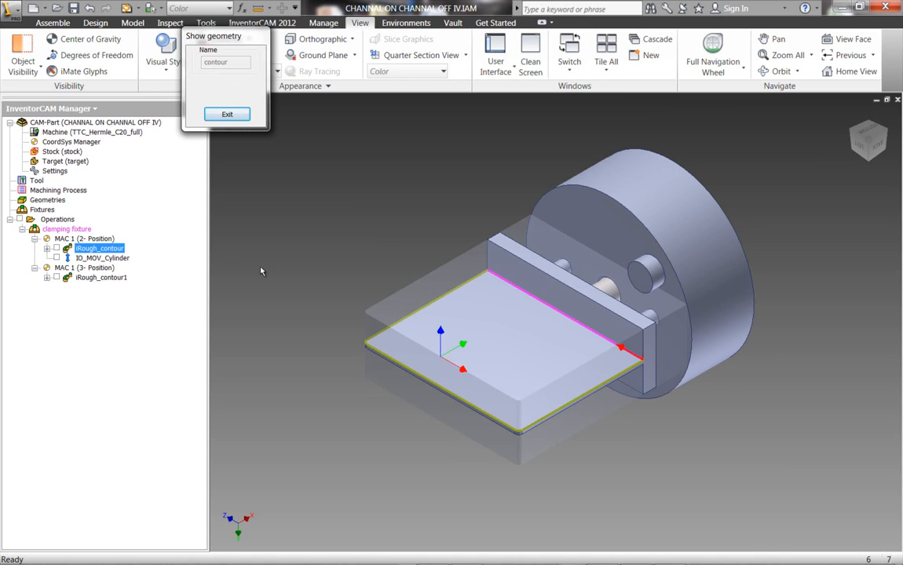
pyautogui.click(227, 113)
# Pick the thin plate's upper face as the pocket depth of iRough_contour, and review its Technology Wizard cutting conditions.
pyautogui.click(247, 142)
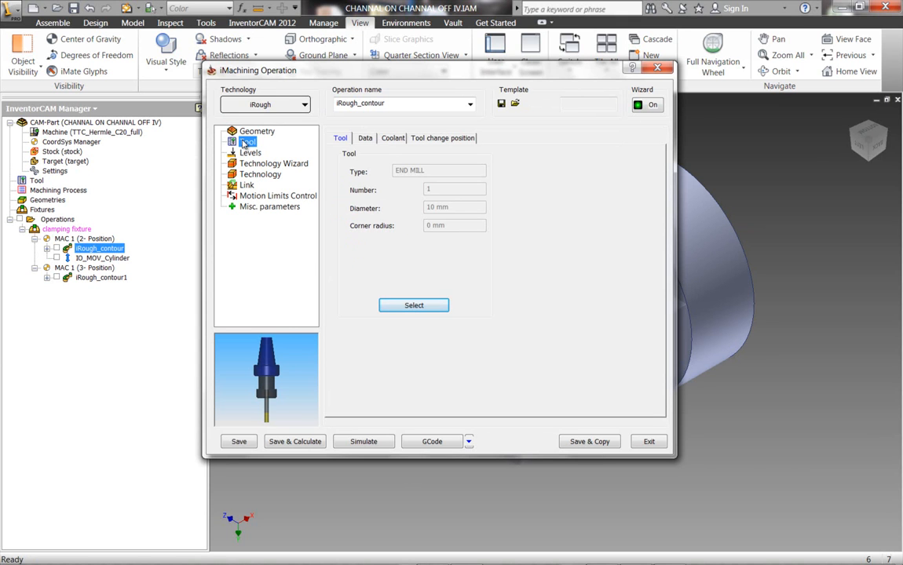
pyautogui.click(249, 152)
pyautogui.click(369, 252)
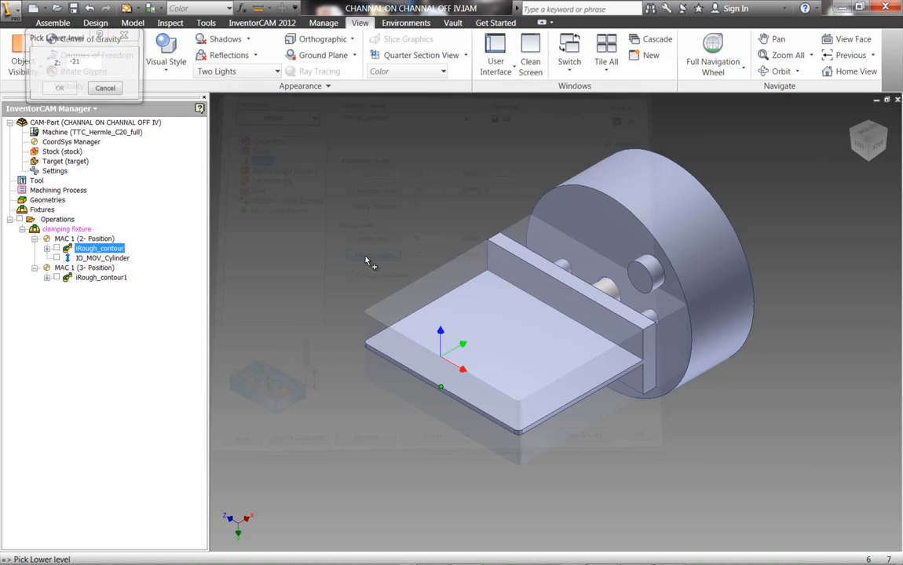
pyautogui.click(477, 338)
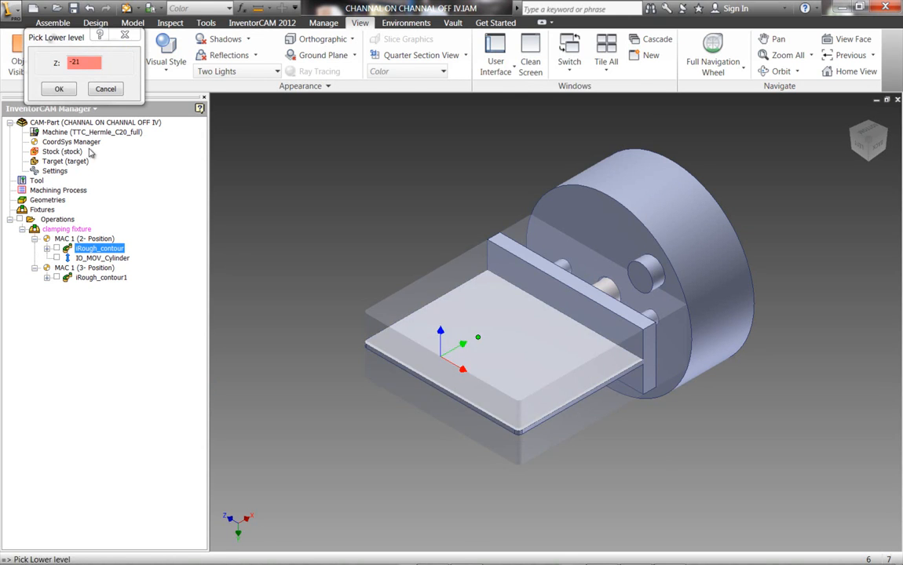
pyautogui.press('Return')
pyautogui.click(254, 165)
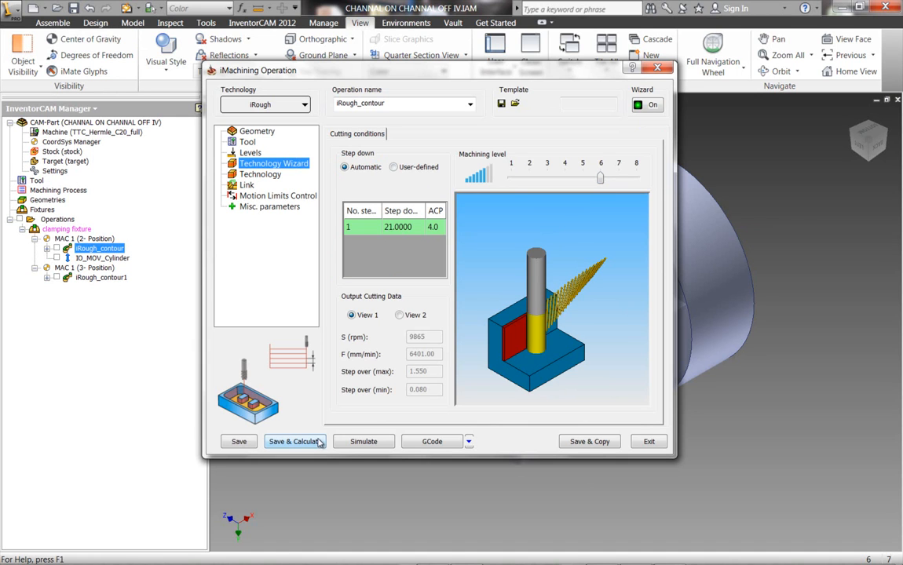
# Simulate iRough_contour in SolidVerify at a reduced speed, then exit the simulation and the operation.
pyautogui.click(361, 442)
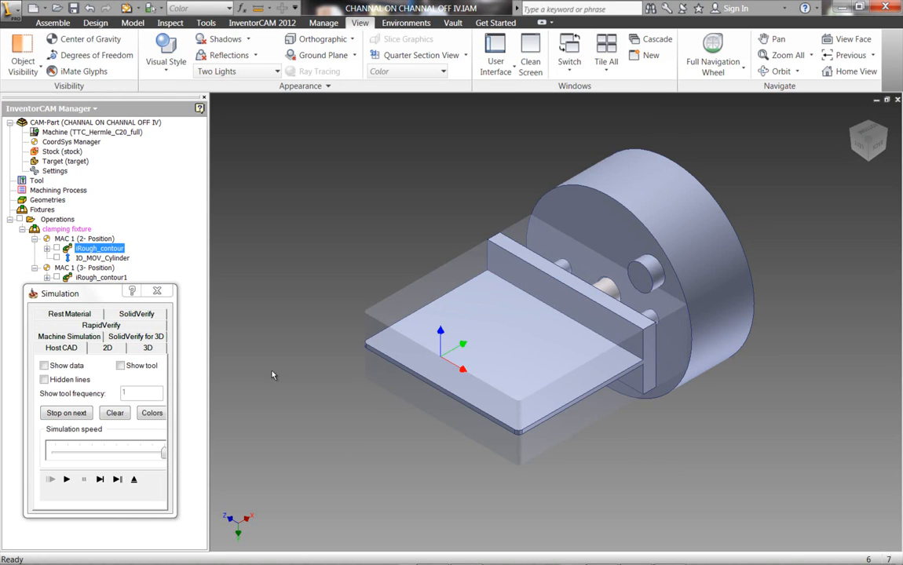
pyautogui.click(139, 314)
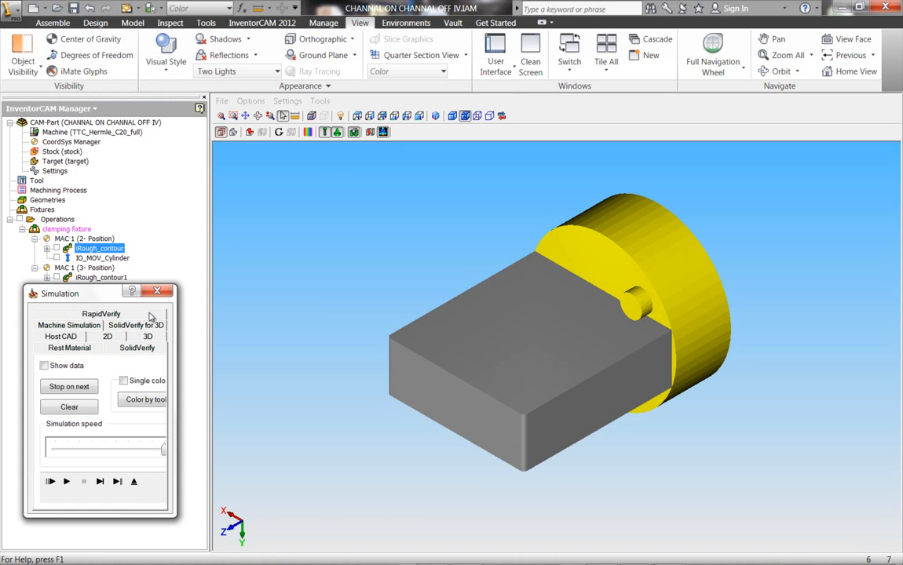
pyautogui.moveTo(163, 450); pyautogui.dragTo(127, 450)
pyautogui.click(67, 482)
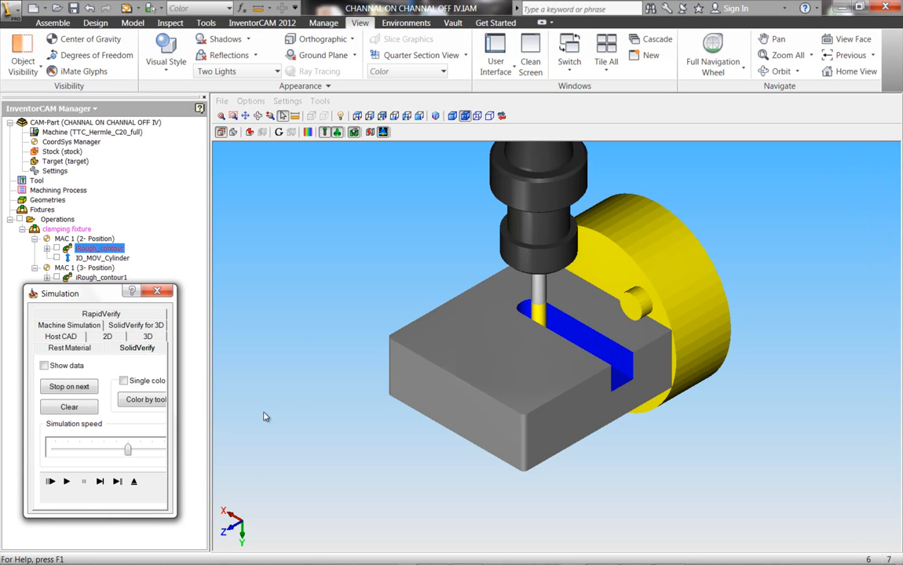
pyautogui.click(66, 481)
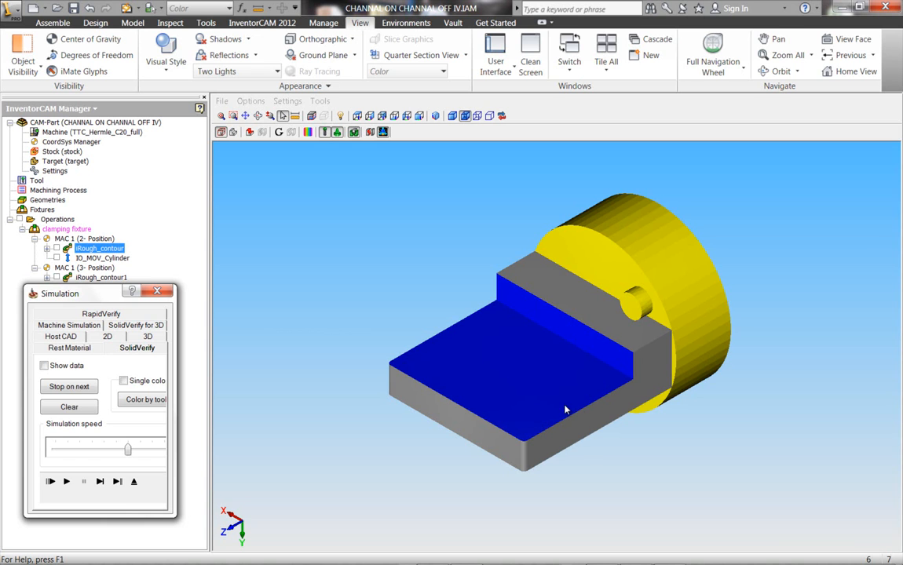
pyautogui.click(134, 481)
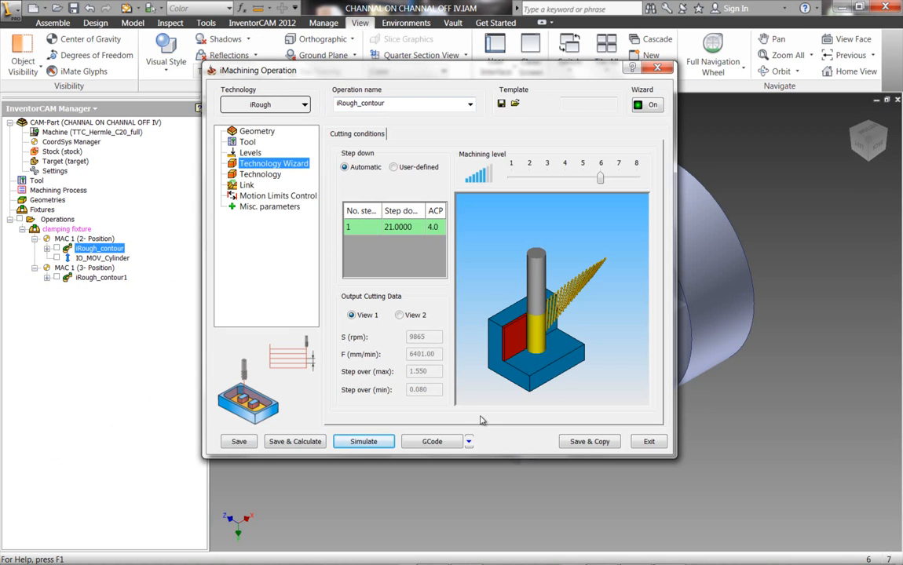
pyautogui.click(645, 441)
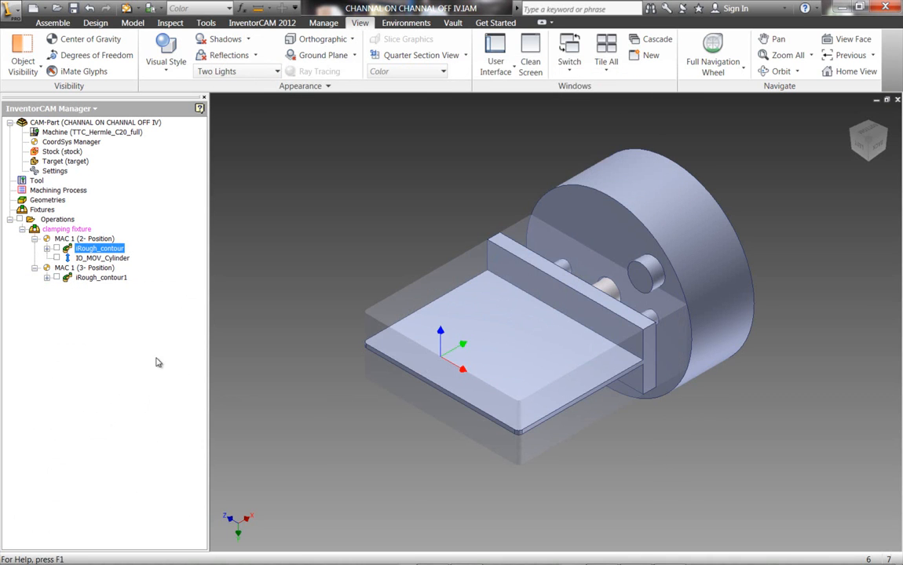
# Open the iRough_contour1 operation and show its contour1 geometry on the model.
pyautogui.click(99, 278)
pyautogui.doubleClick(99, 278)
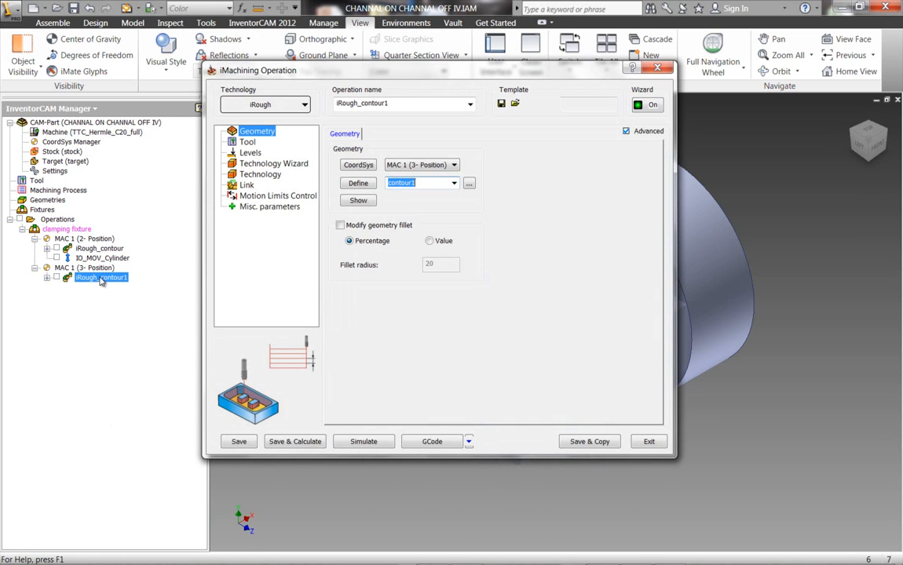
pyautogui.click(358, 201)
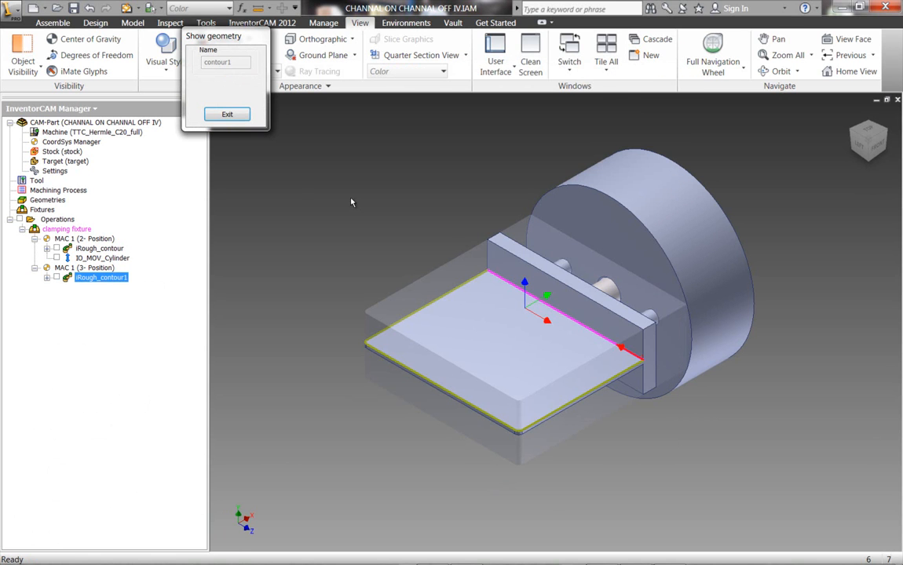
pyautogui.click(227, 114)
# Review the milling levels and Technology Wizard cutting conditions of iRough_contour1.
pyautogui.click(246, 141)
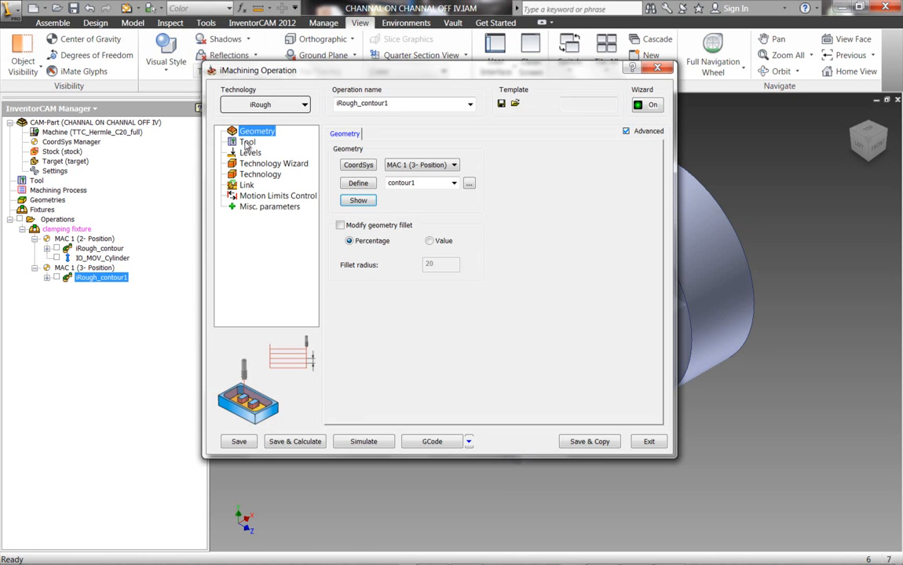
pyautogui.click(250, 153)
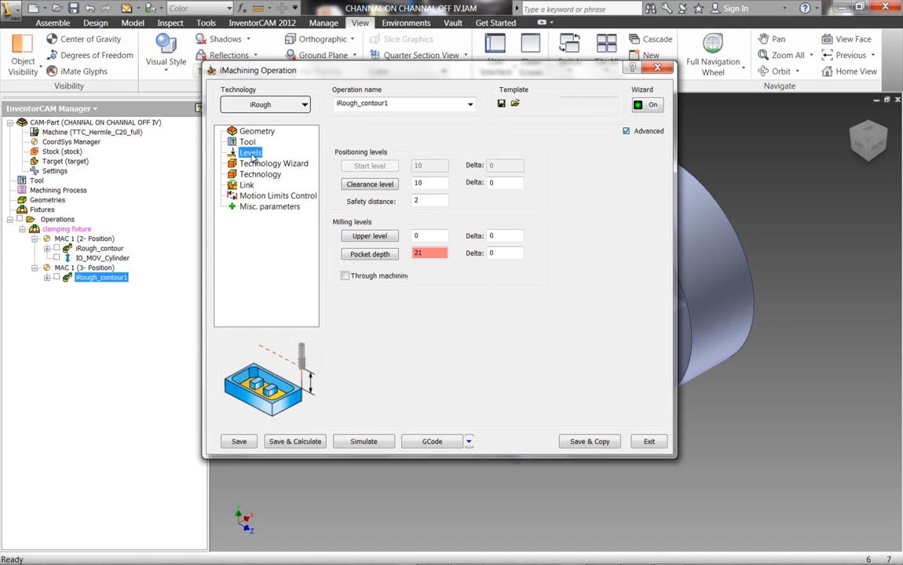
pyautogui.click(257, 164)
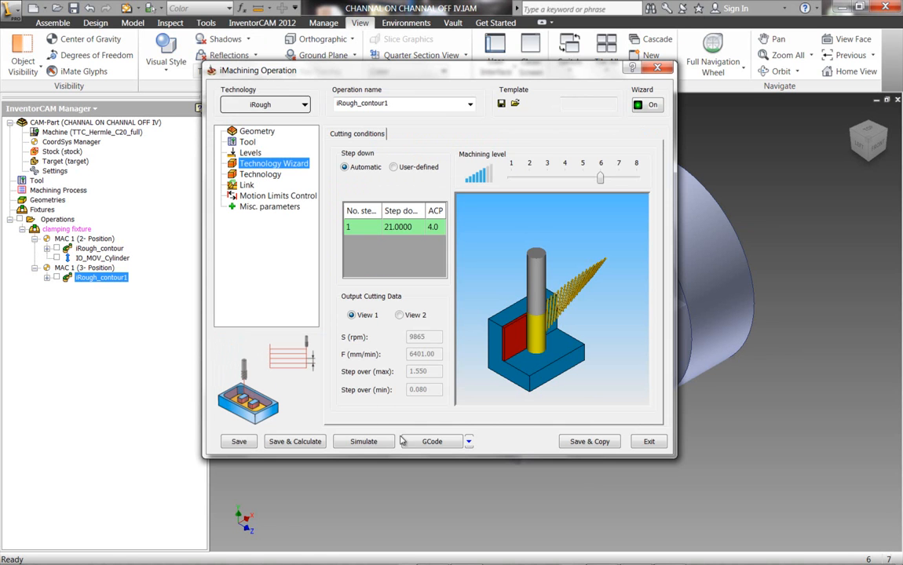
# Run the SolidVerify simulation of iRough_contour1 to see how the second side is roughed.
pyautogui.click(374, 441)
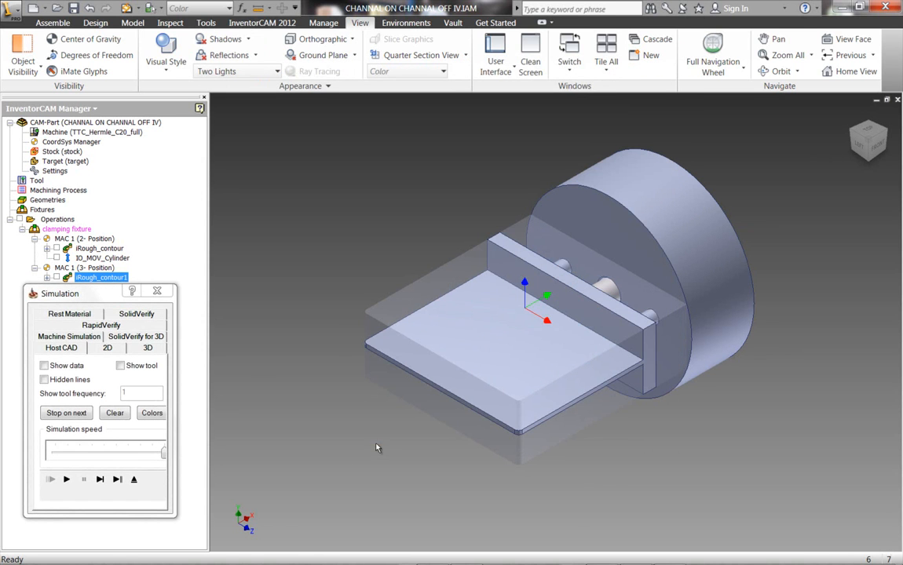
pyautogui.click(147, 316)
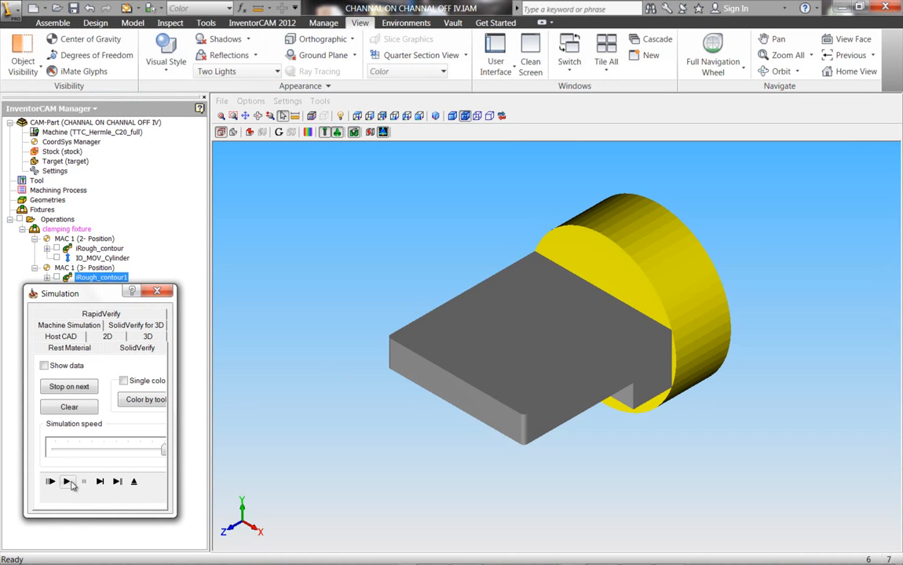
pyautogui.click(67, 482)
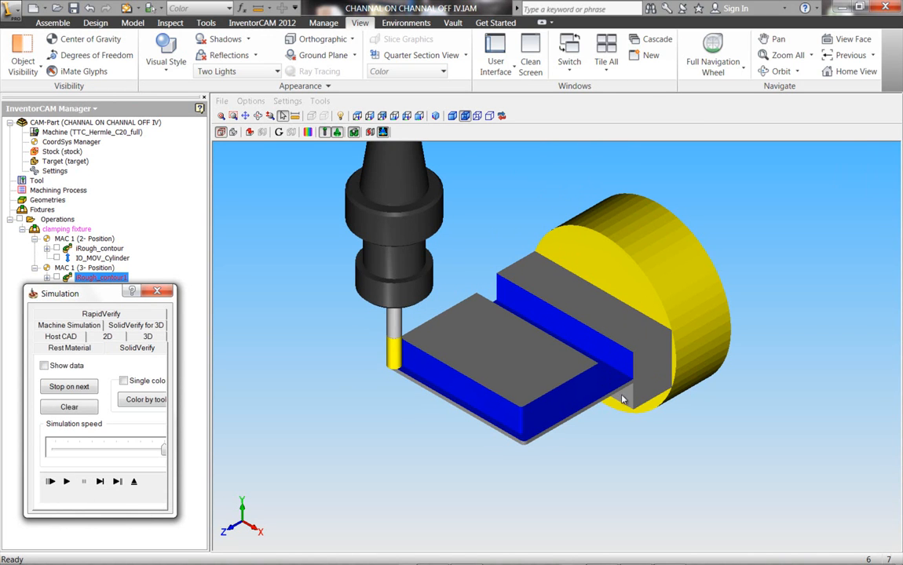
# Examine the moat cut around the remaining island and the thin floor beneath it, then exit the simulation.
pyautogui.moveTo(622, 402); pyautogui.dragTo(634, 437, button='middle')
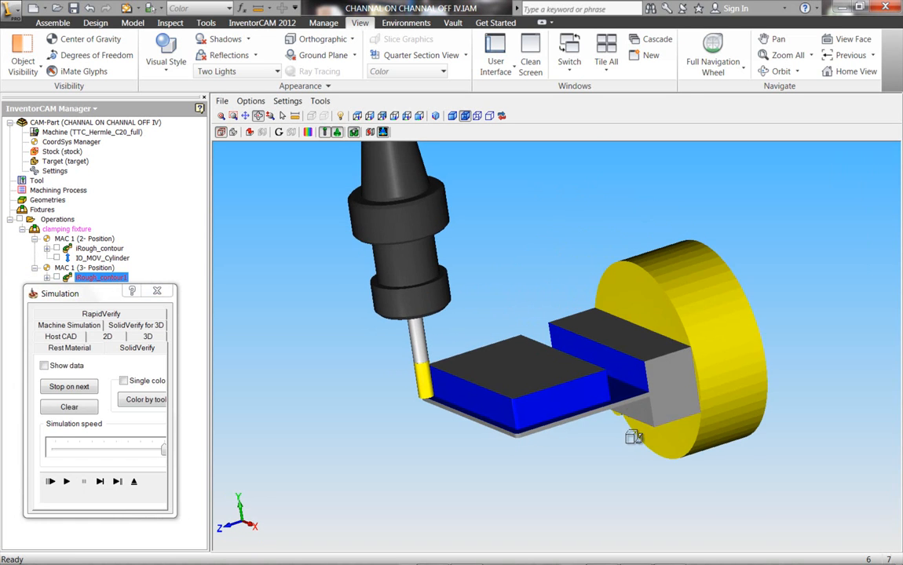
pyautogui.scroll(3, 588, 383)
pyautogui.scroll(-2, 663, 432)
pyautogui.moveTo(738, 482)
pyautogui.mouseDown(button='middle')
pyautogui.moveTo(724, 482)
pyautogui.moveTo(733, 484)
pyautogui.mouseUp(button='middle')
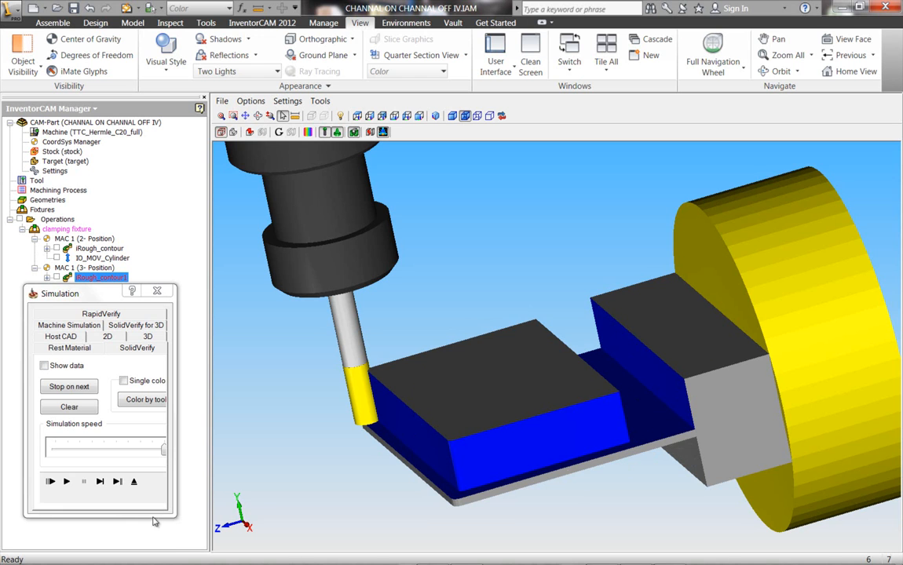
pyautogui.click(133, 481)
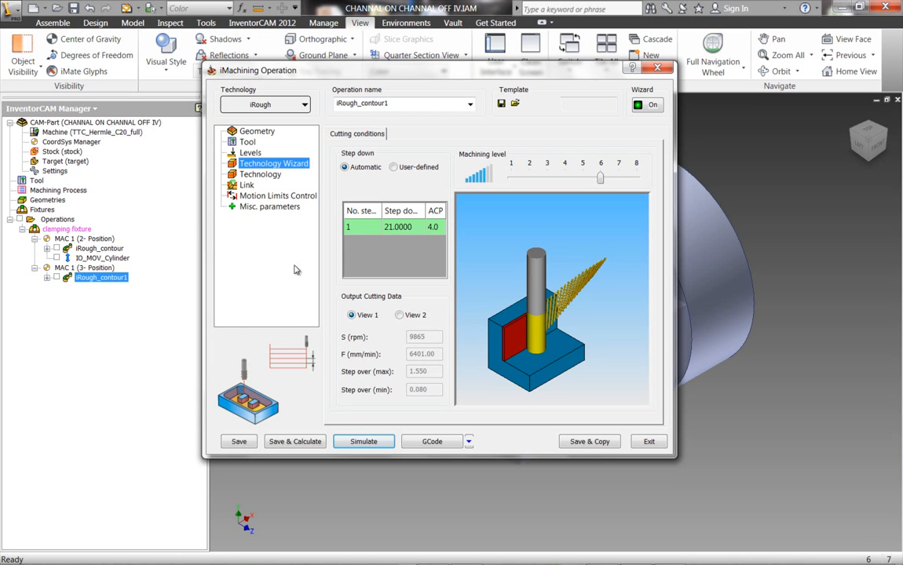
# Turn off island moating in the channel settings of iRough_contour1, then save and recalculate the operation.
pyautogui.click(262, 175)
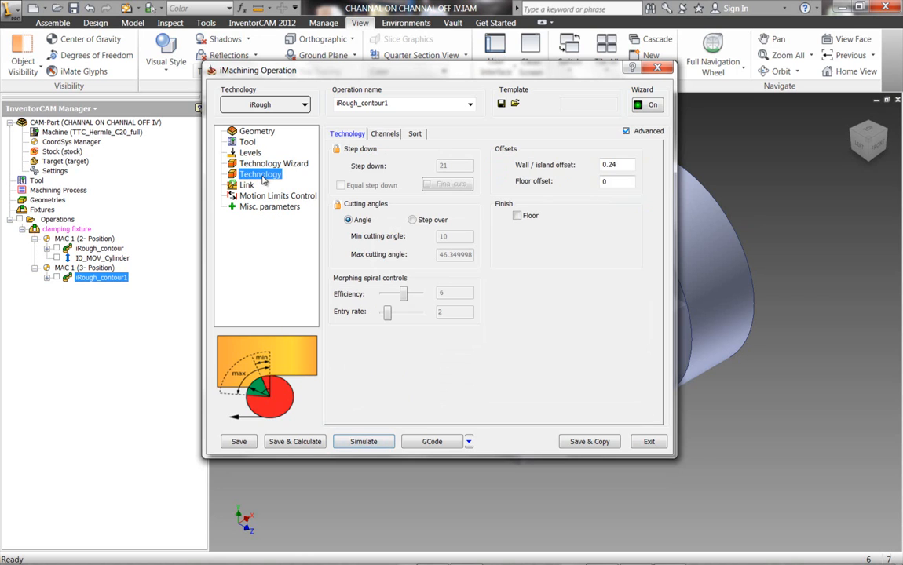
pyautogui.click(385, 134)
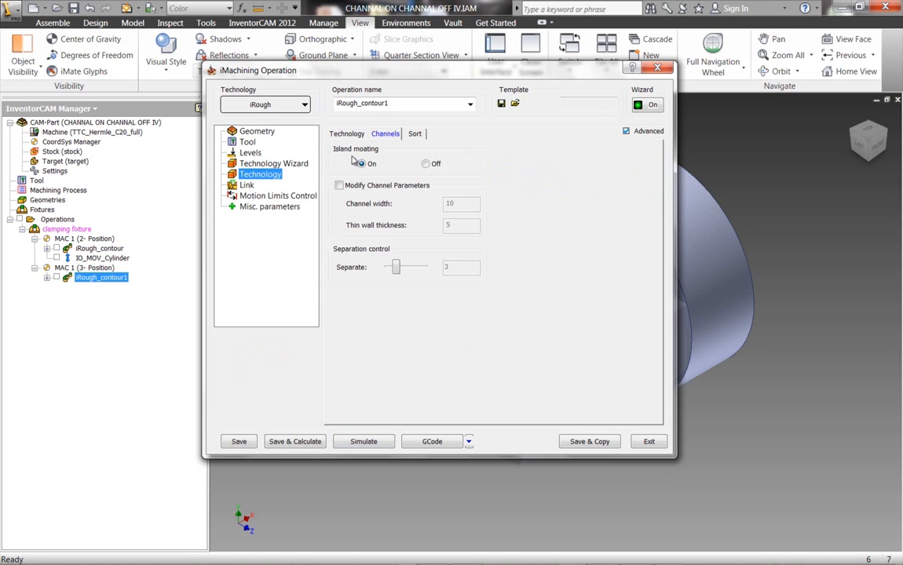
pyautogui.click(427, 165)
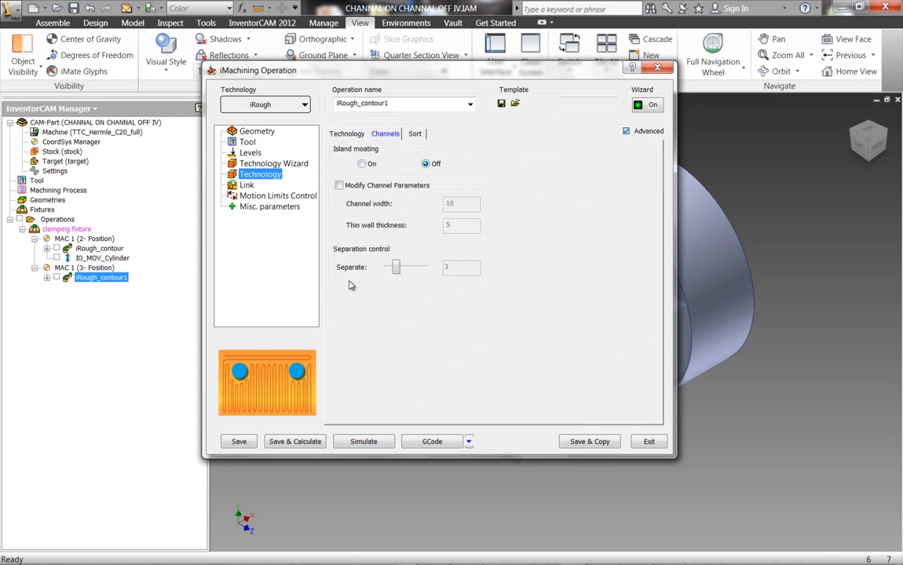
pyautogui.click(296, 442)
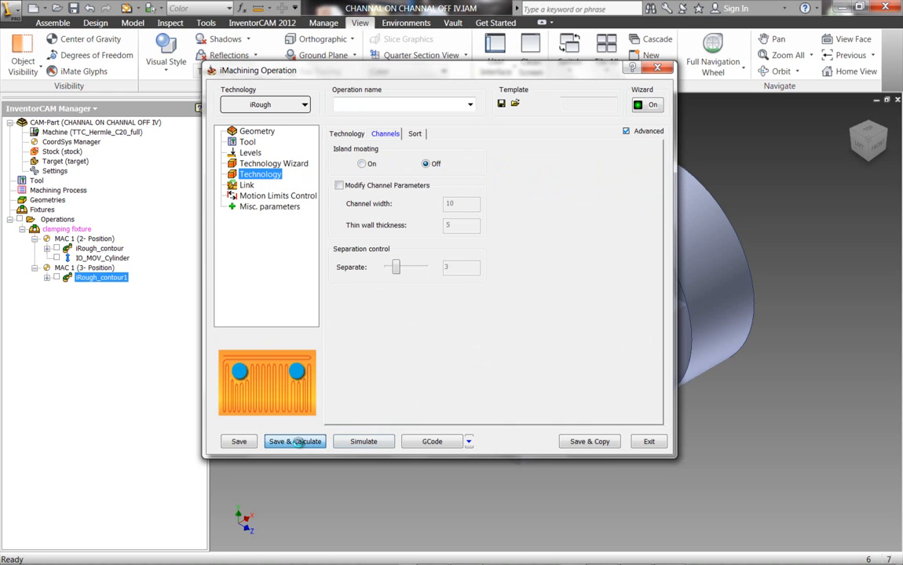
# Simulate the recalculated iRough_contour1 in SolidVerify at a reduced speed, pausing partway to inspect the remaining material around the tool.
pyautogui.click(360, 441)
pyautogui.click(143, 315)
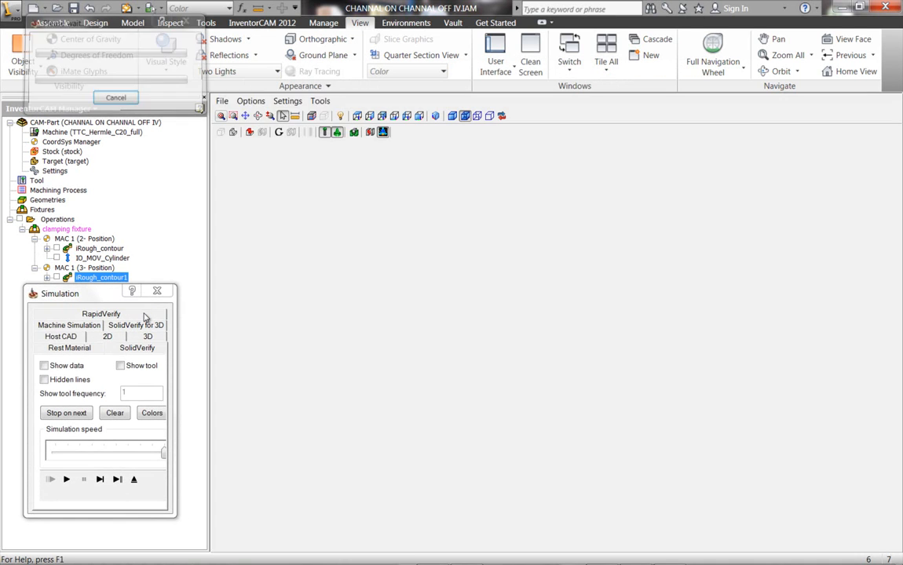
pyautogui.moveTo(164, 450); pyautogui.dragTo(128, 452)
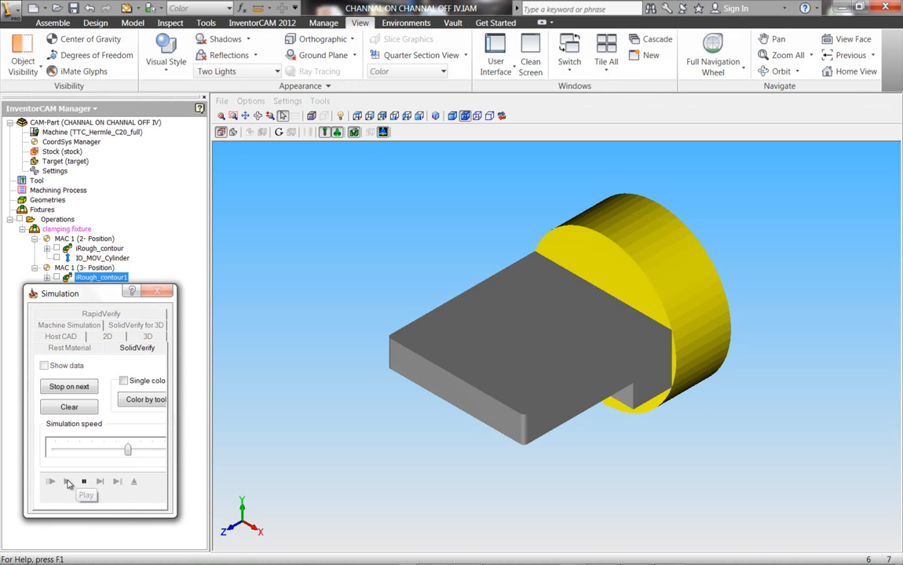
pyautogui.click(66, 481)
pyautogui.click(84, 482)
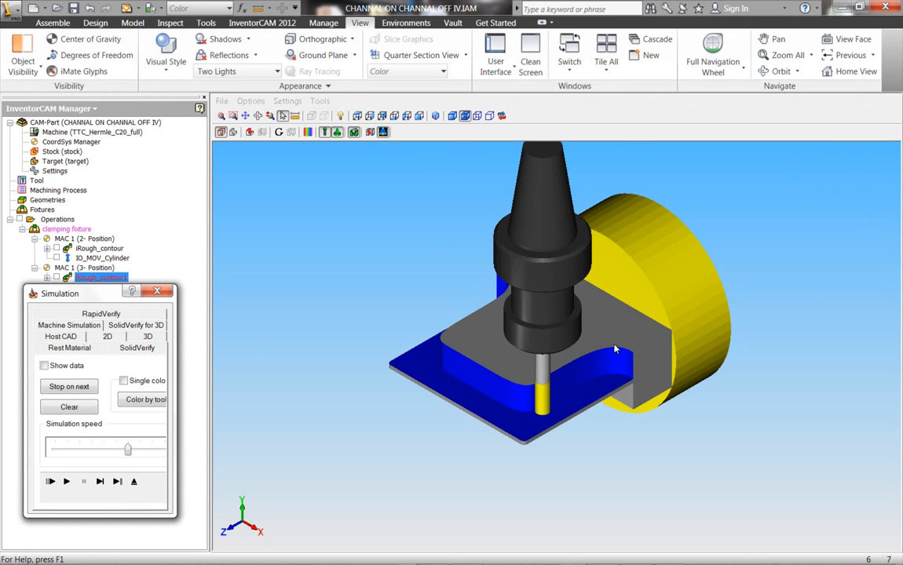
pyautogui.moveTo(547, 332); pyautogui.dragTo(607, 366, button='middle')
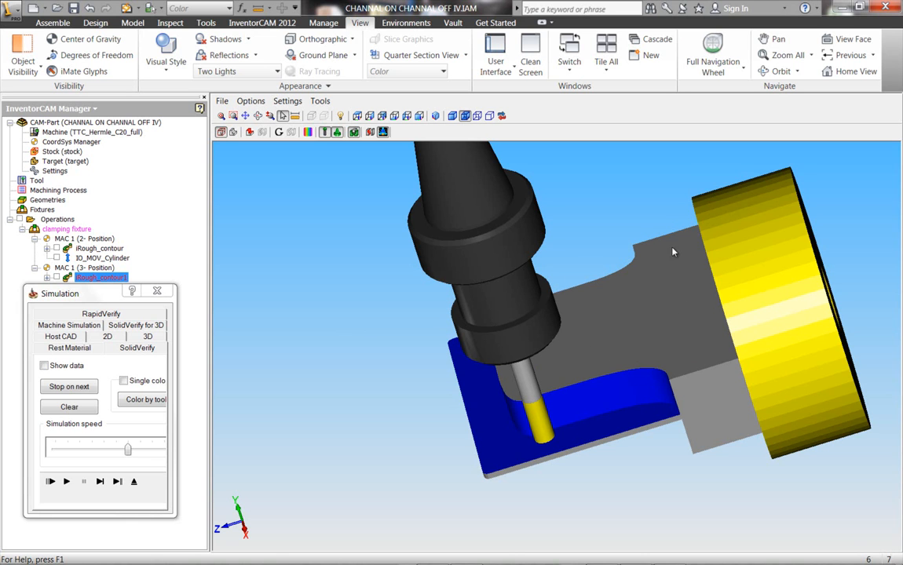
pyautogui.moveTo(290, 447); pyautogui.dragTo(320, 432, button='middle')
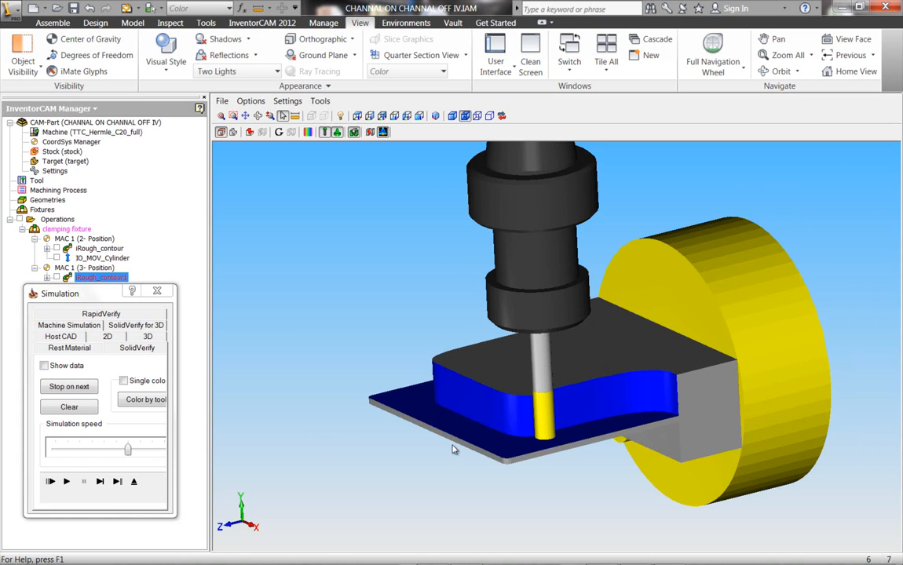
# Continue the SolidVerify simulation at an even slower speed, pausing once to check the remaining material before resuming playback.
pyautogui.click(100, 481)
pyautogui.moveTo(127, 450); pyautogui.dragTo(103, 449)
pyautogui.click(67, 481)
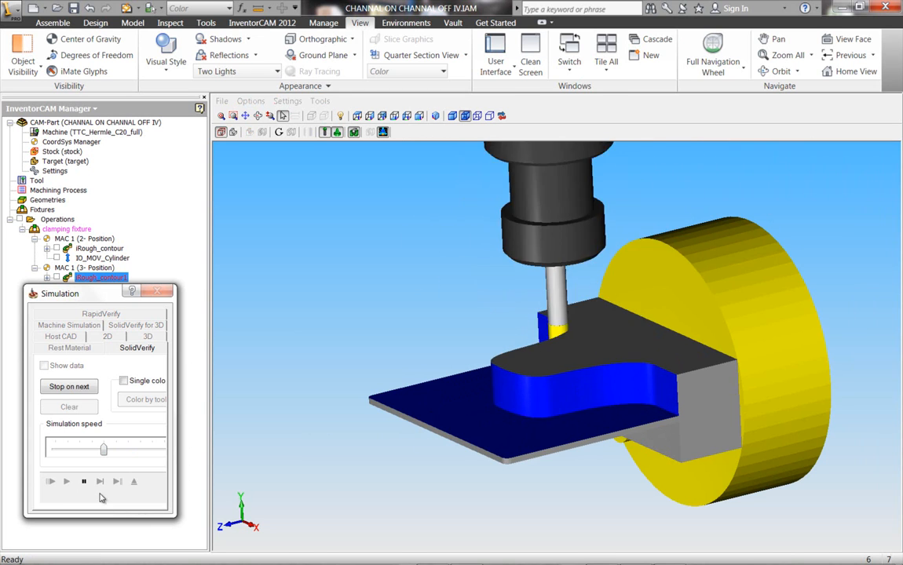
pyautogui.click(84, 482)
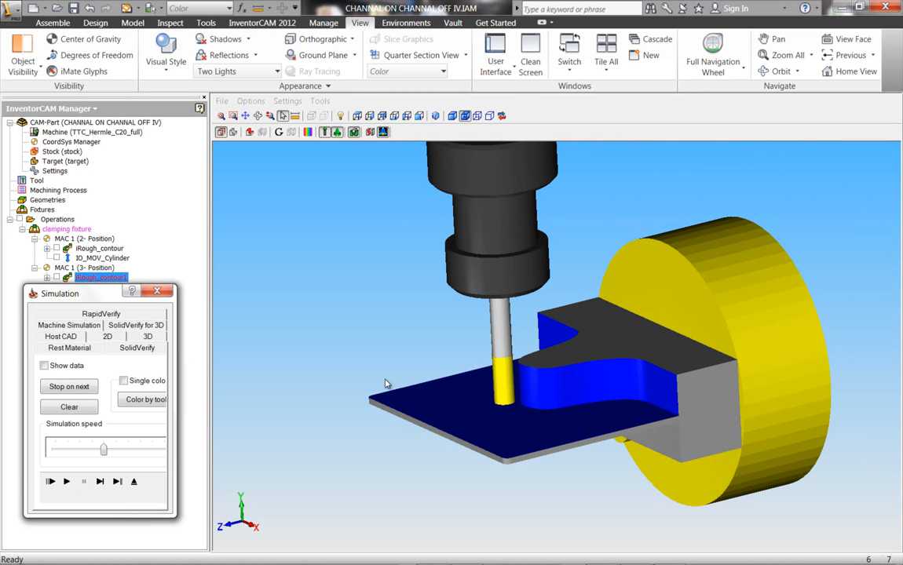
pyautogui.click(66, 483)
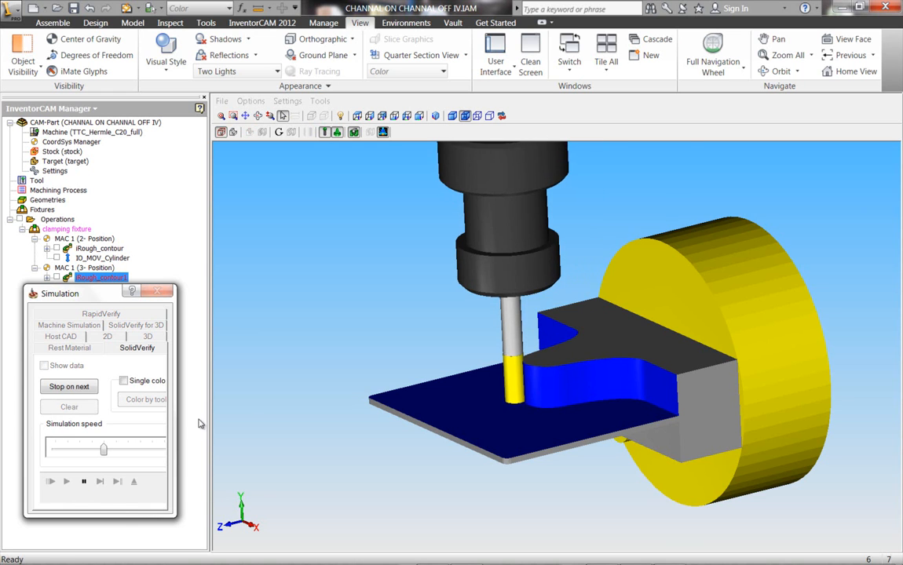